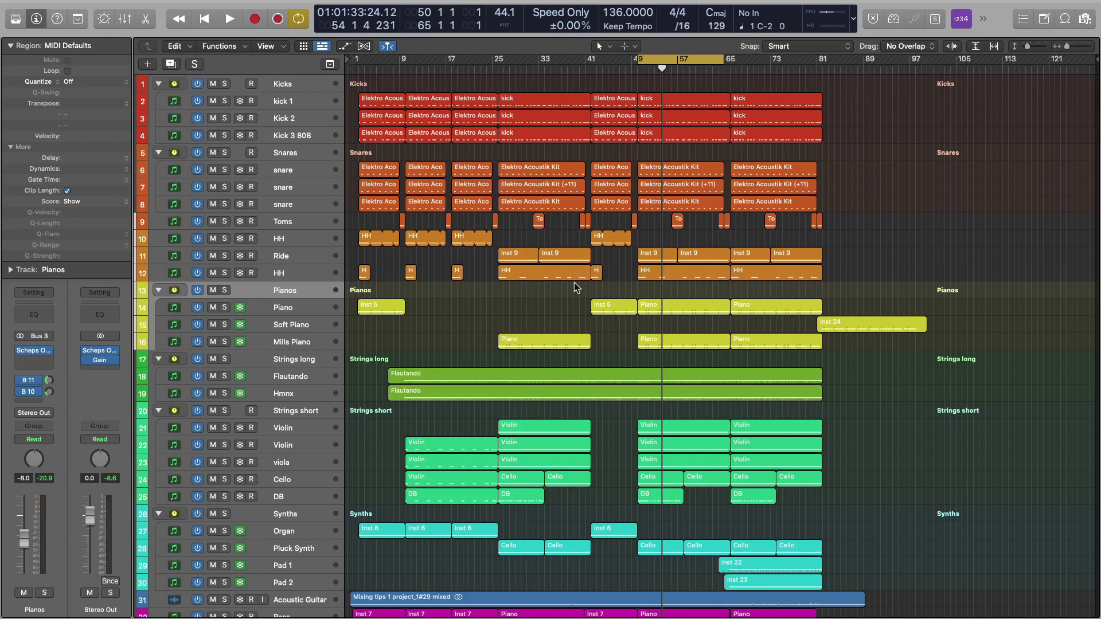
Solo the Kicks folder, audition the kicks from bar 49, and insert a Channel EQ on kick 1.
{"action": "left_click", "coordinate": [225, 100]}
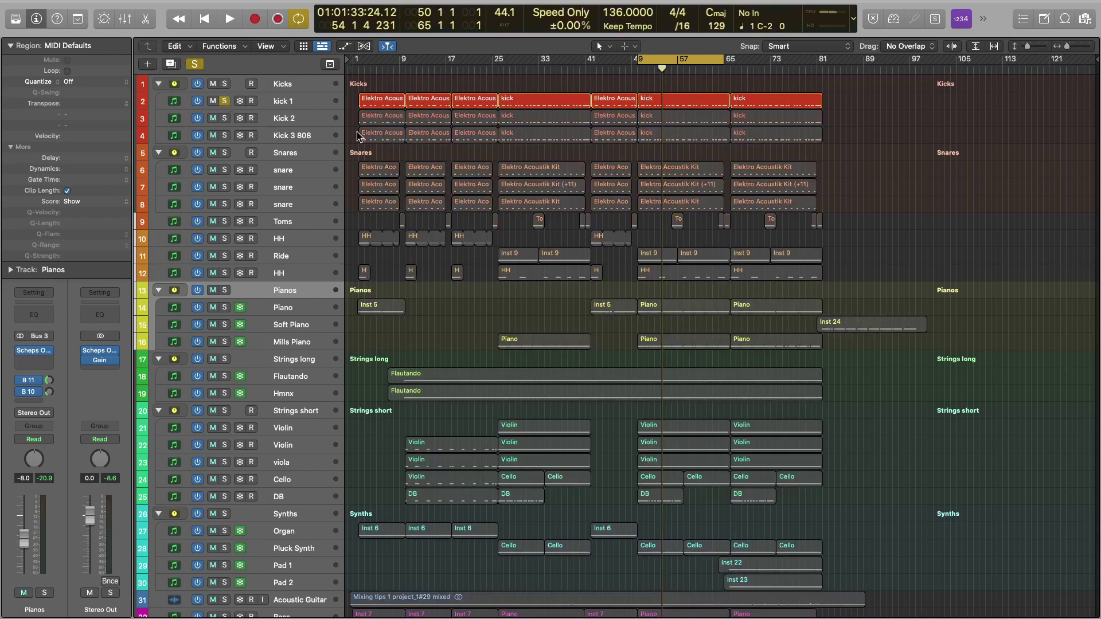
{"action": "left_click", "coordinate": [224, 101]}
{"action": "left_click", "coordinate": [227, 83]}
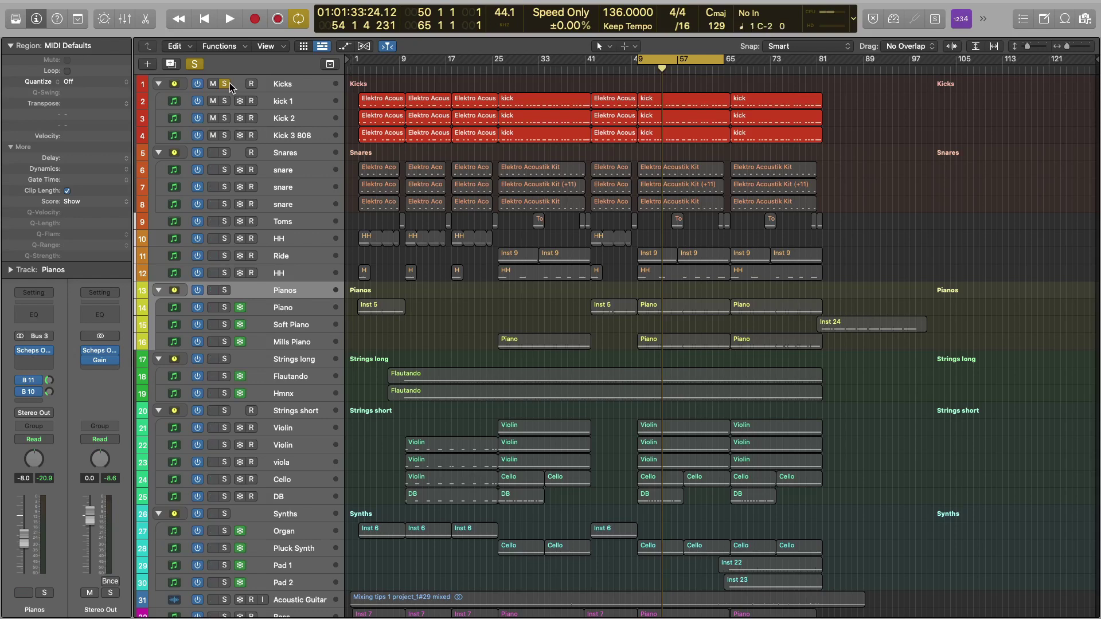
{"action": "key", "text": "space"}
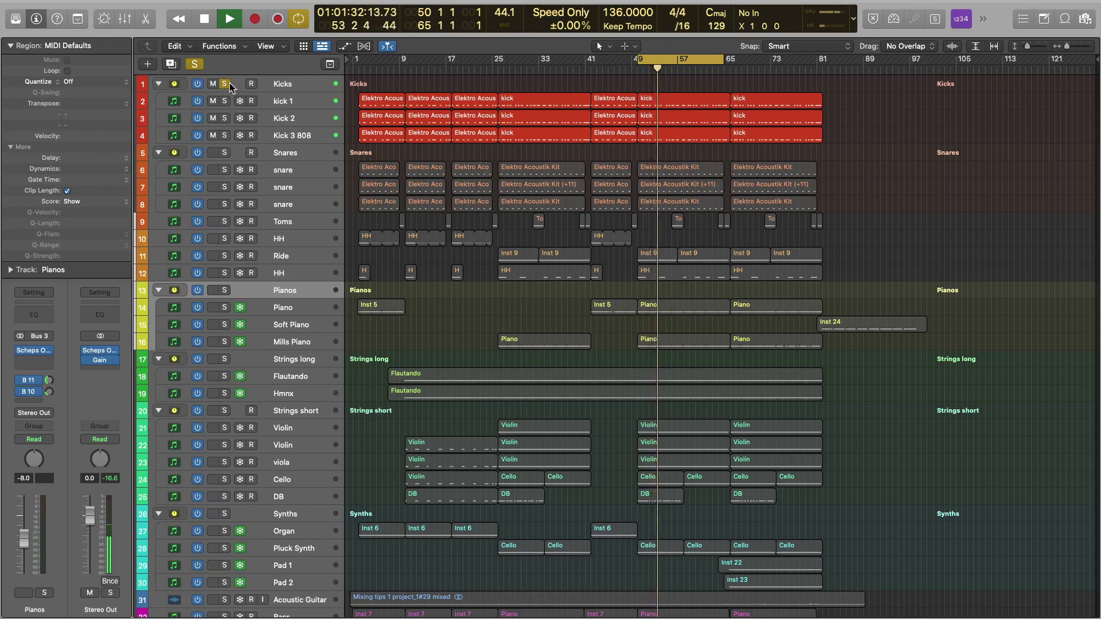
{"action": "key", "text": "space"}
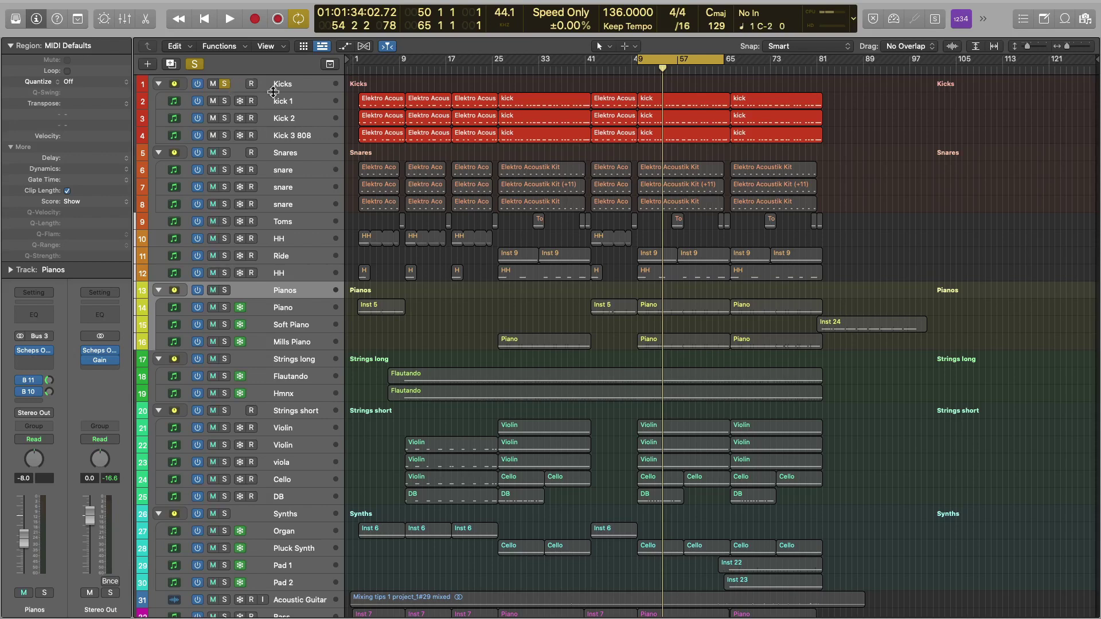
{"action": "left_click", "coordinate": [287, 104]}
{"action": "left_click", "coordinate": [23, 327]}
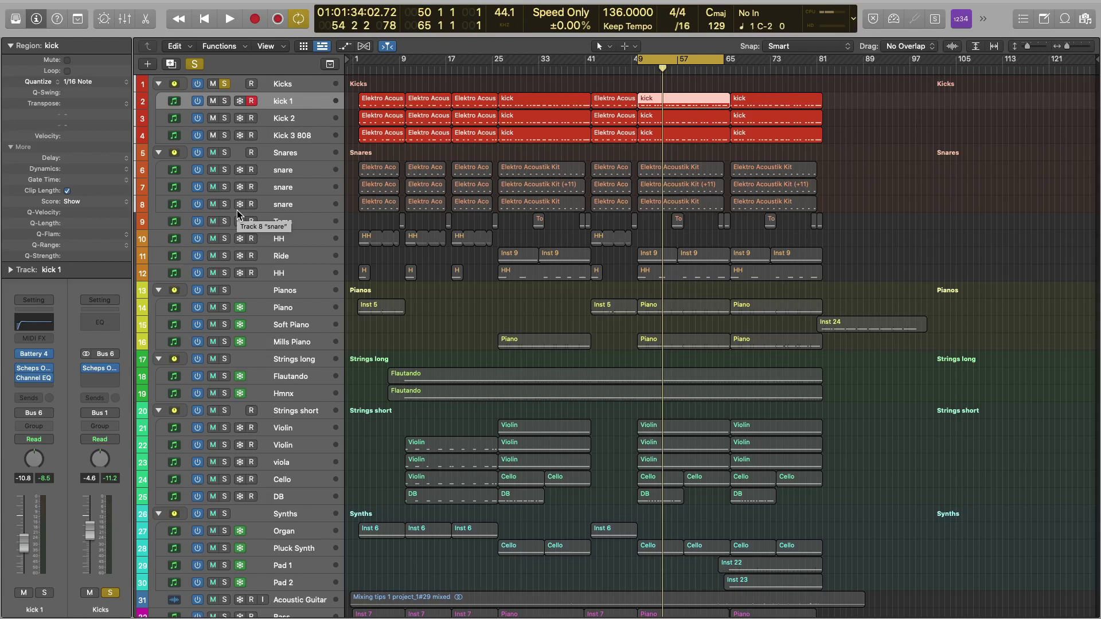
Replace the Kicks folder solo with Kick 2 alone and play that layer.
{"action": "left_click", "coordinate": [224, 84]}
{"action": "left_click", "coordinate": [224, 101]}
{"action": "left_click", "coordinate": [225, 119]}
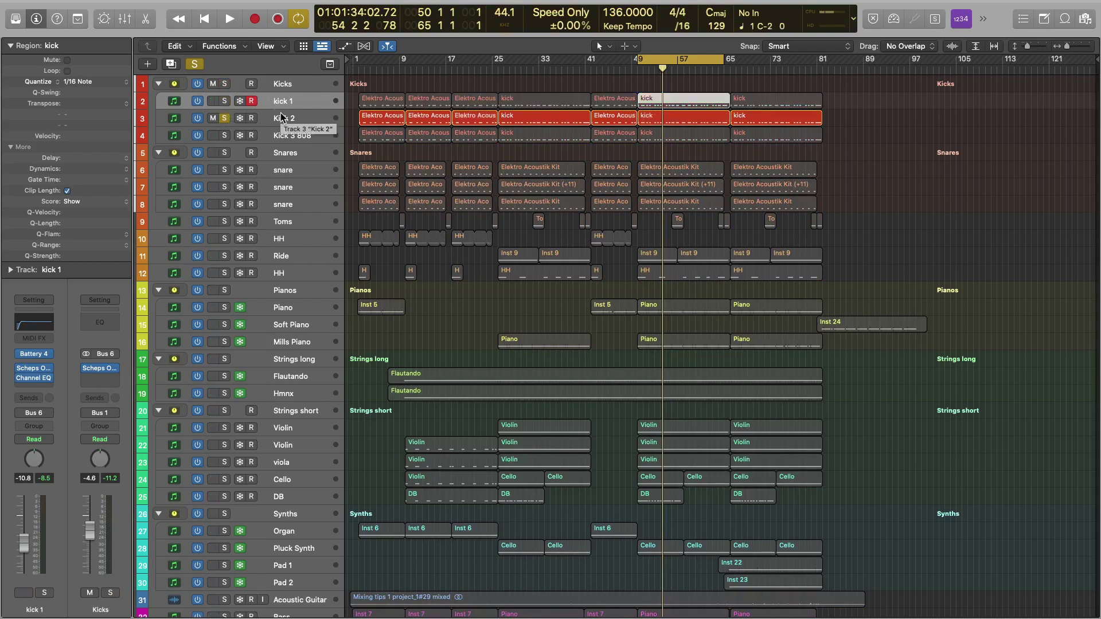
{"action": "key", "text": "space"}
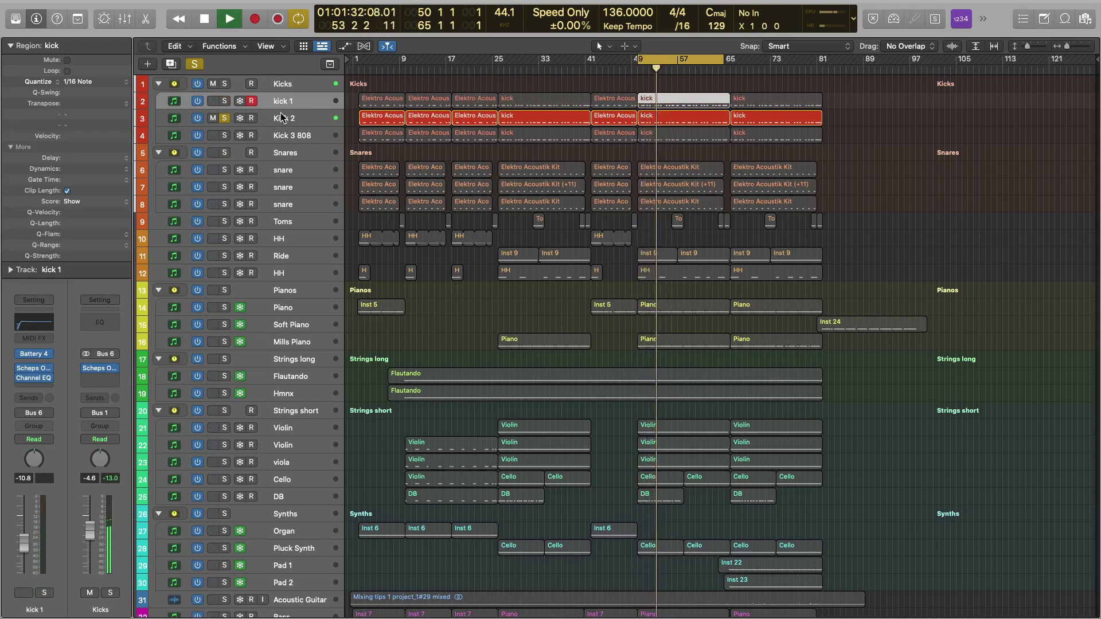
{"action": "key", "text": "space"}
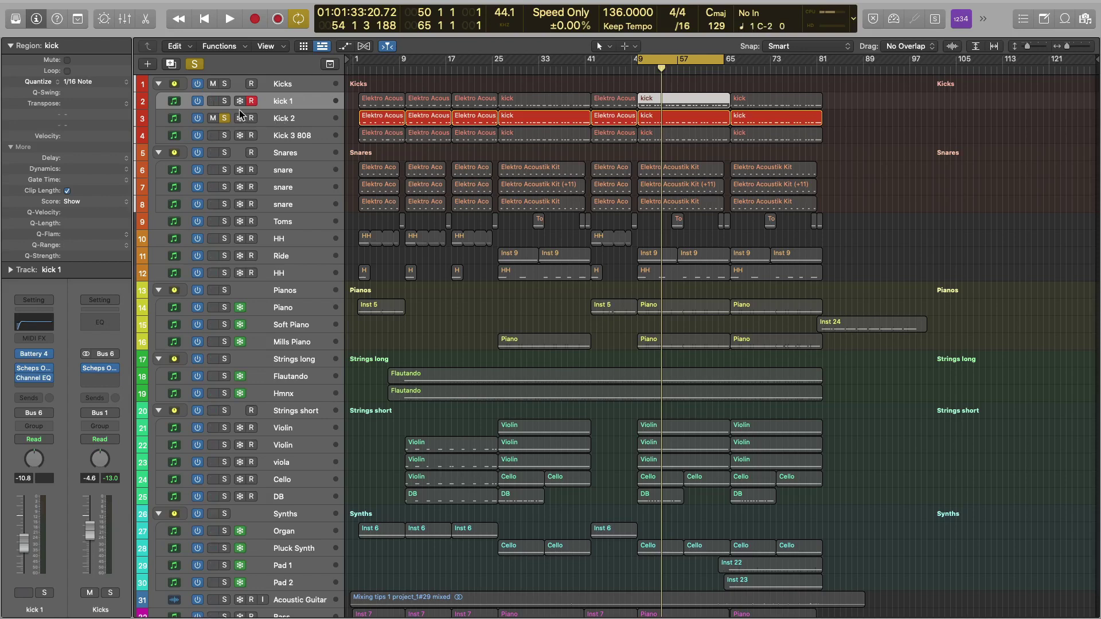
Solo kick 1 with Kick 2 and play the pair, then solo Kick 3 808.
{"action": "left_click", "coordinate": [225, 102]}
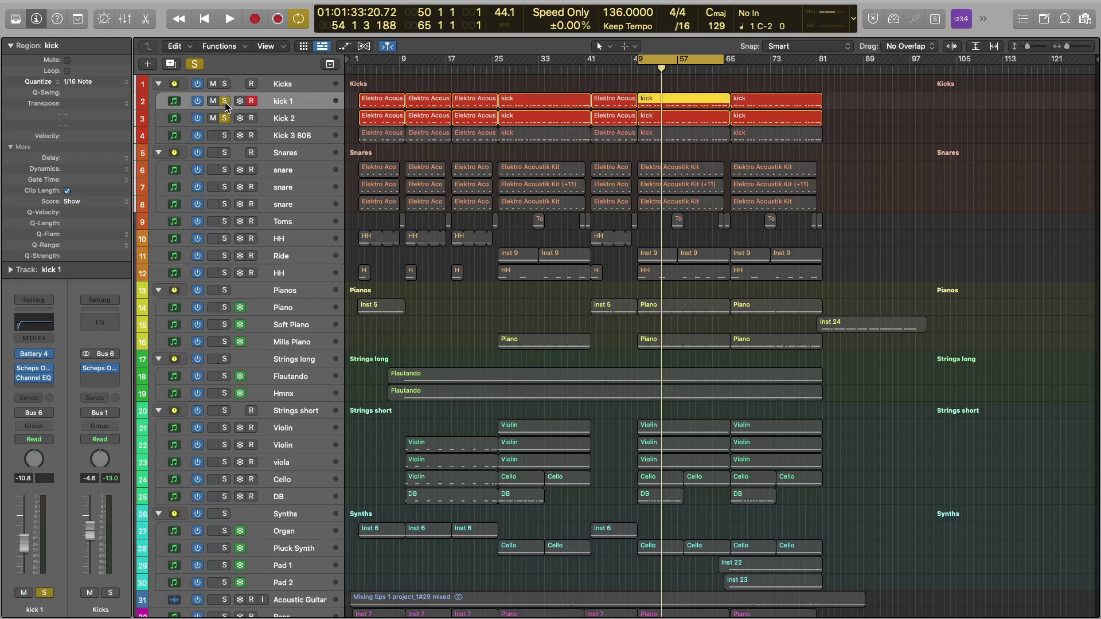
{"action": "key", "text": "space"}
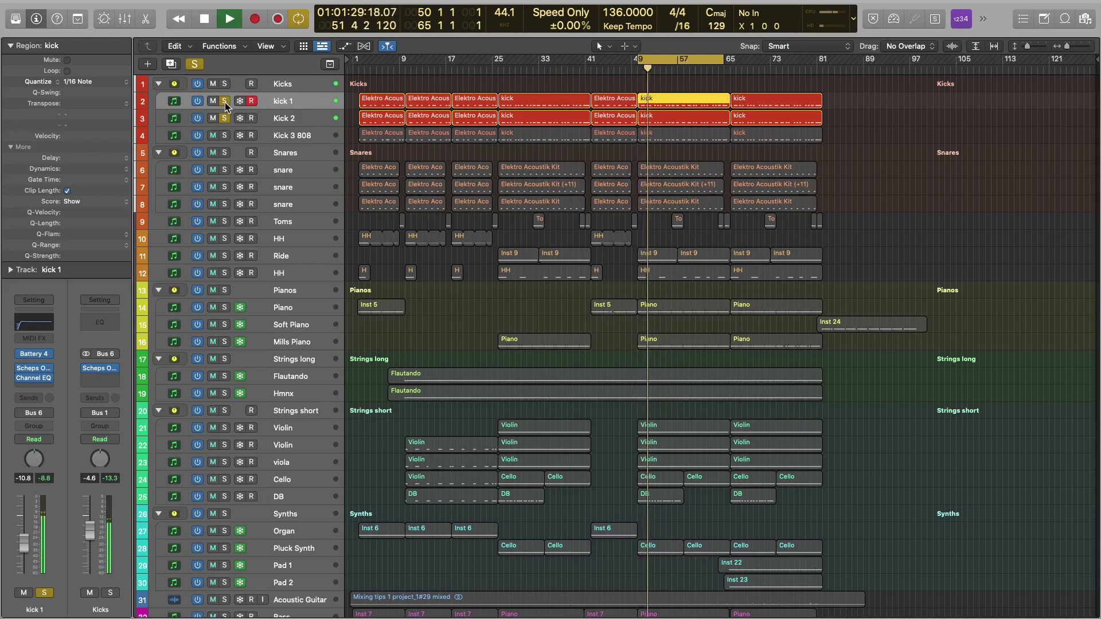
{"action": "key", "text": "space"}
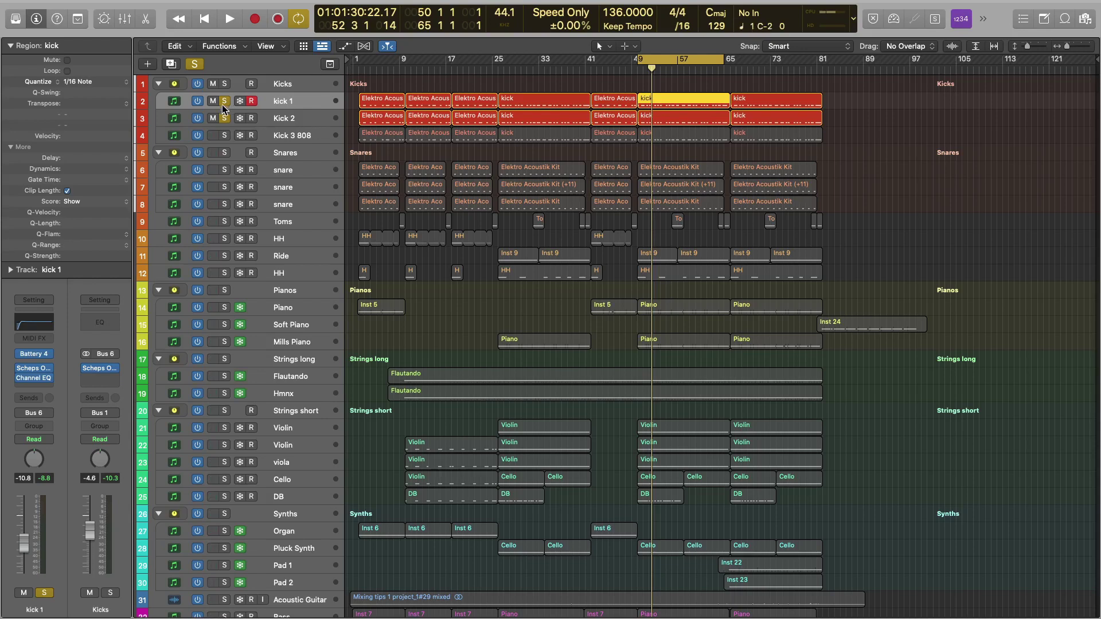
{"action": "left_click", "coordinate": [299, 138]}
{"action": "key", "text": "s"}
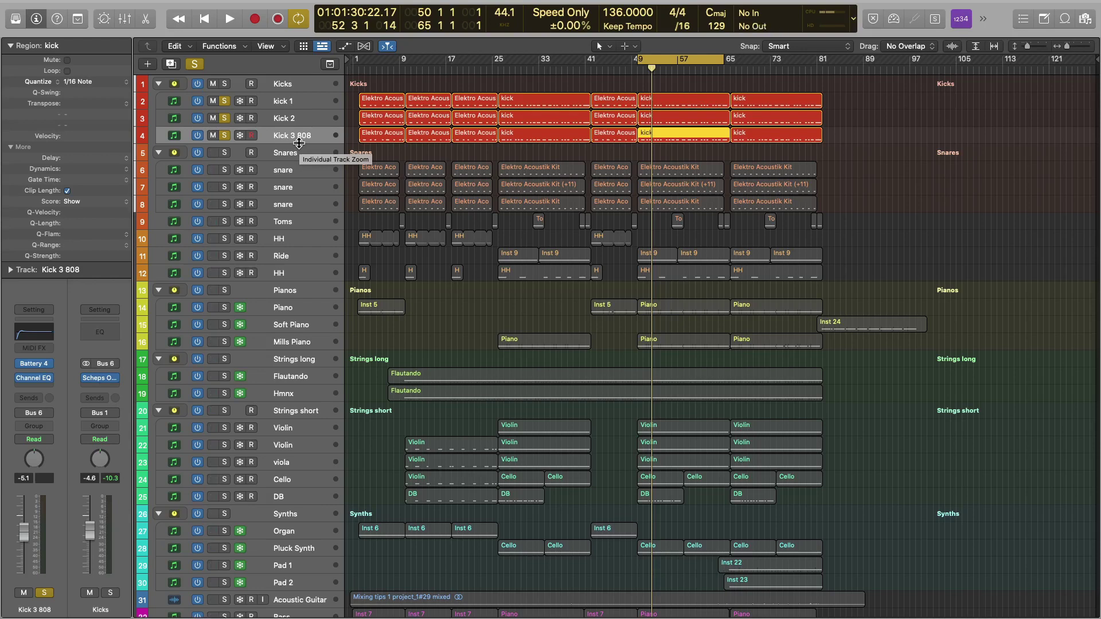
Unsolo kick 1 and Kick 2 so Kick 3 808 plays by itself.
{"action": "left_click", "coordinate": [226, 101]}
{"action": "left_click", "coordinate": [225, 118]}
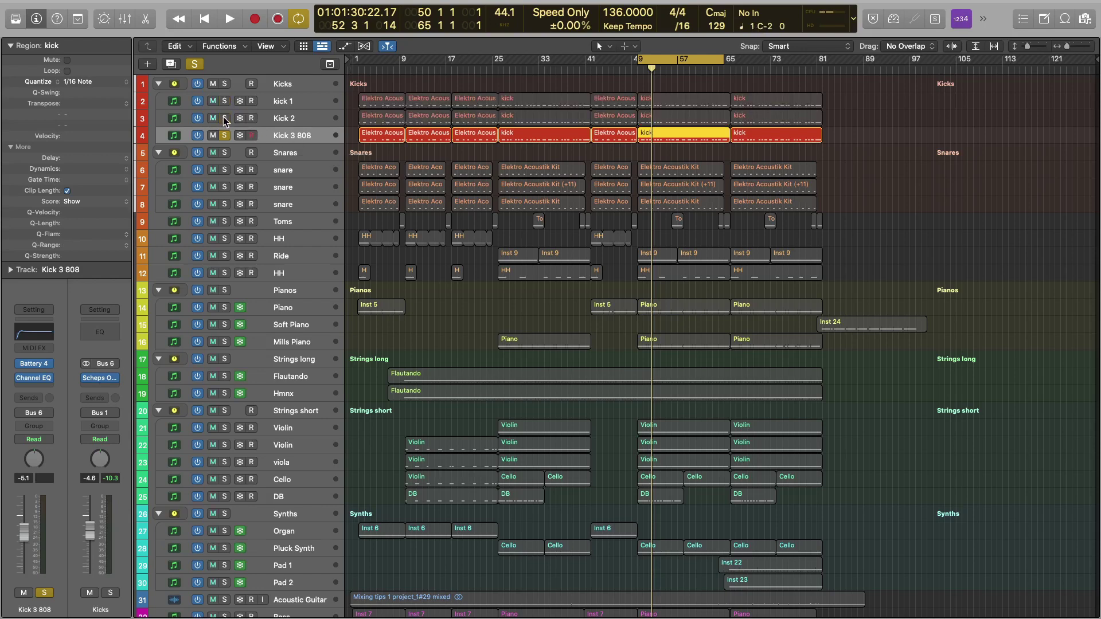
{"action": "key", "text": "space"}
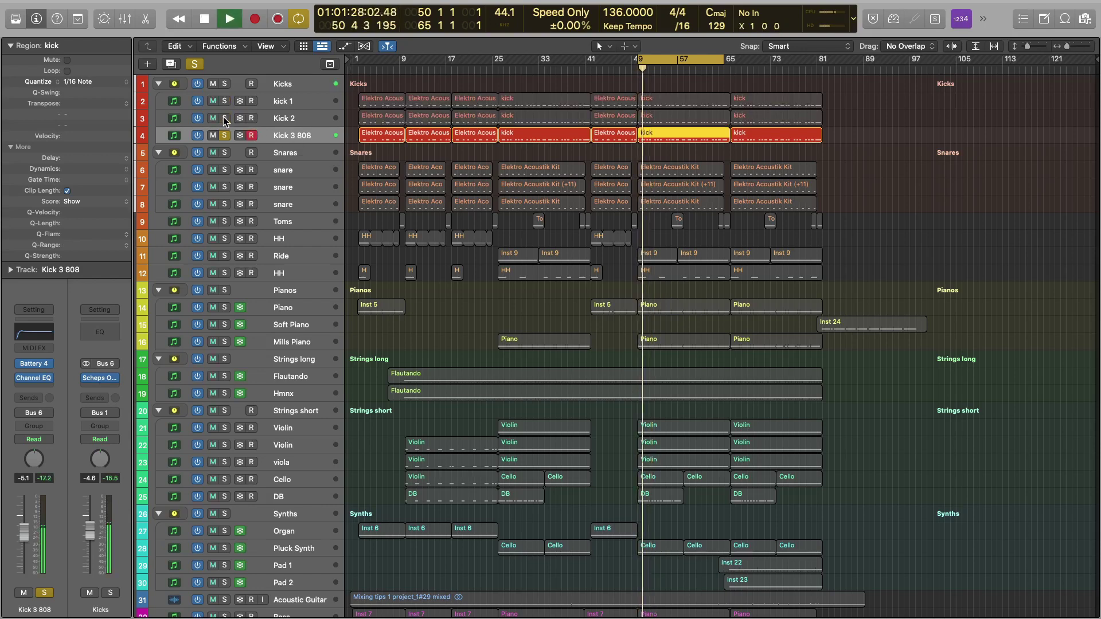
{"action": "key", "text": "space"}
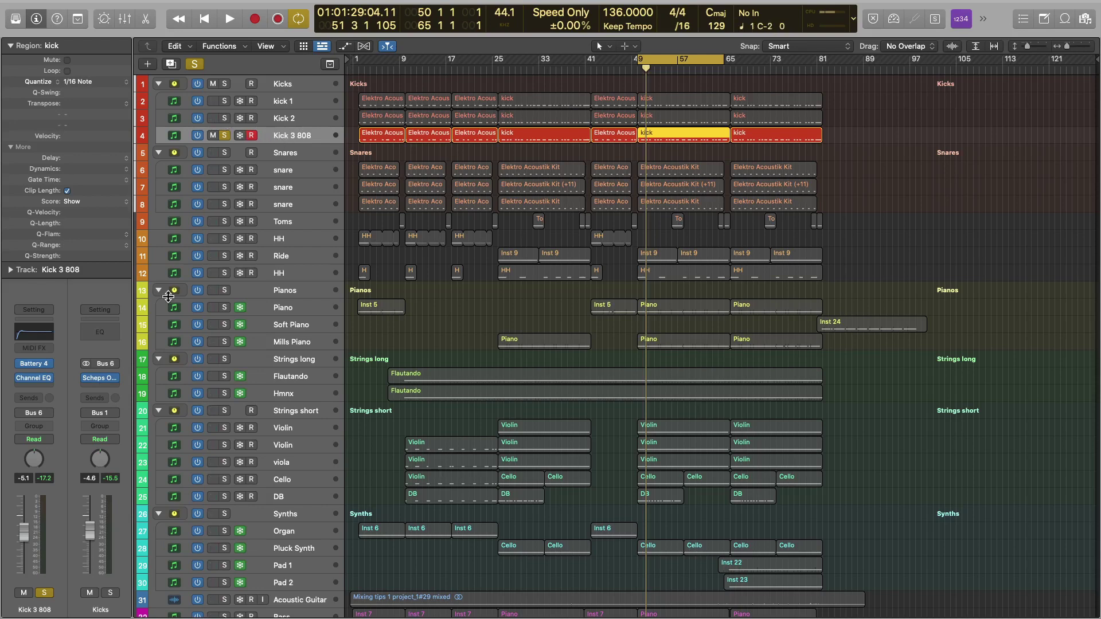
{"action": "left_click", "coordinate": [25, 337]}
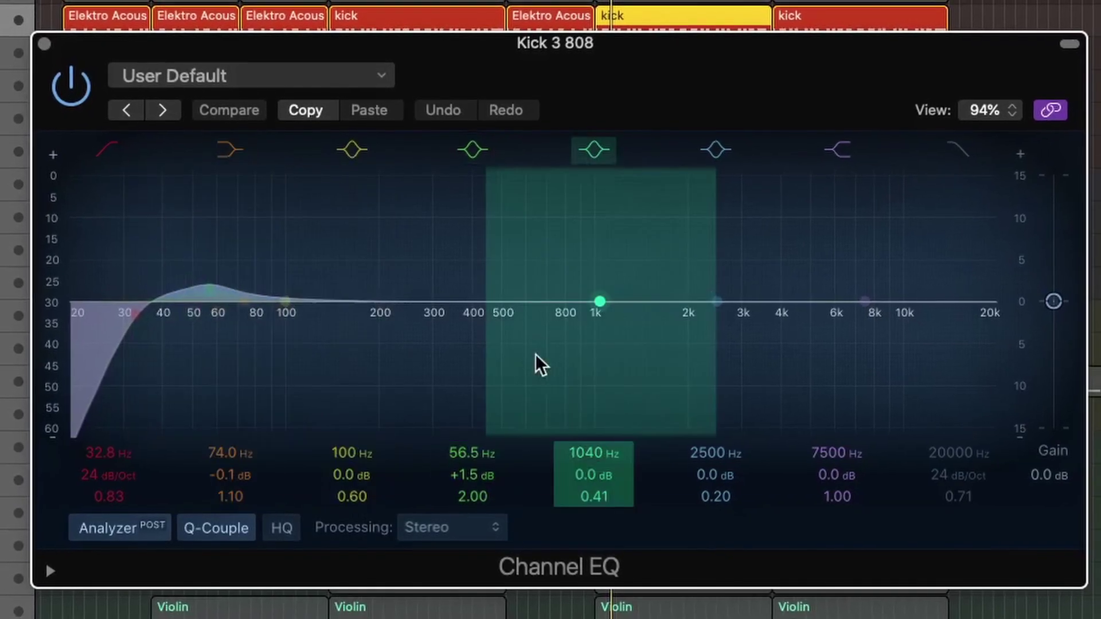
{"action": "key", "text": "space"}
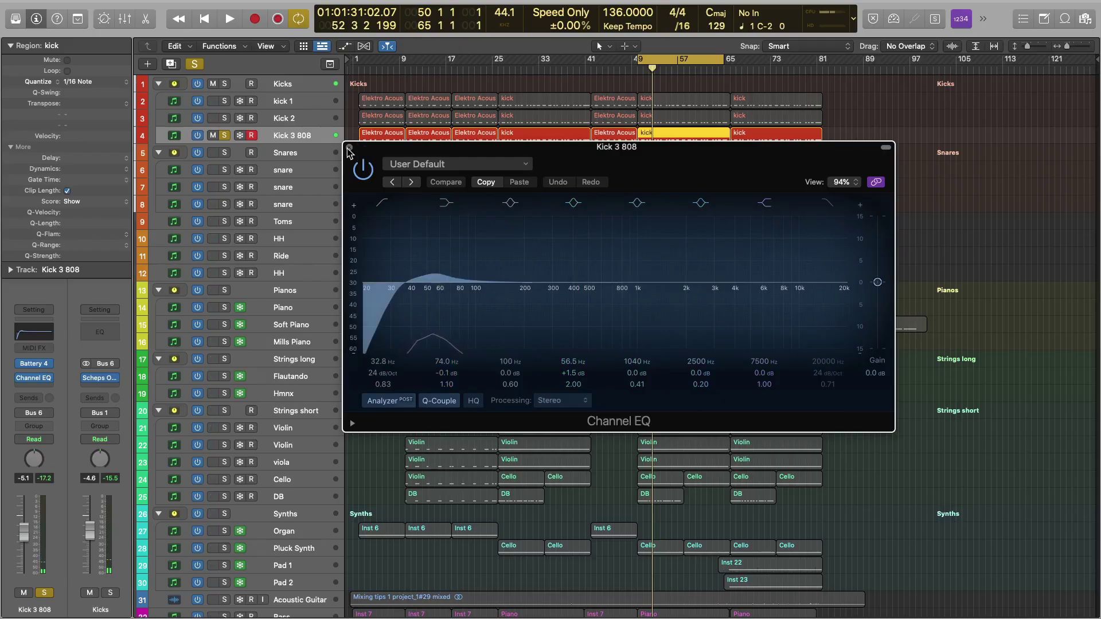
Close the Channel EQ and re-solo kick 1 and Kick 2 so all three kicks play.
{"action": "left_click", "coordinate": [70, 76]}
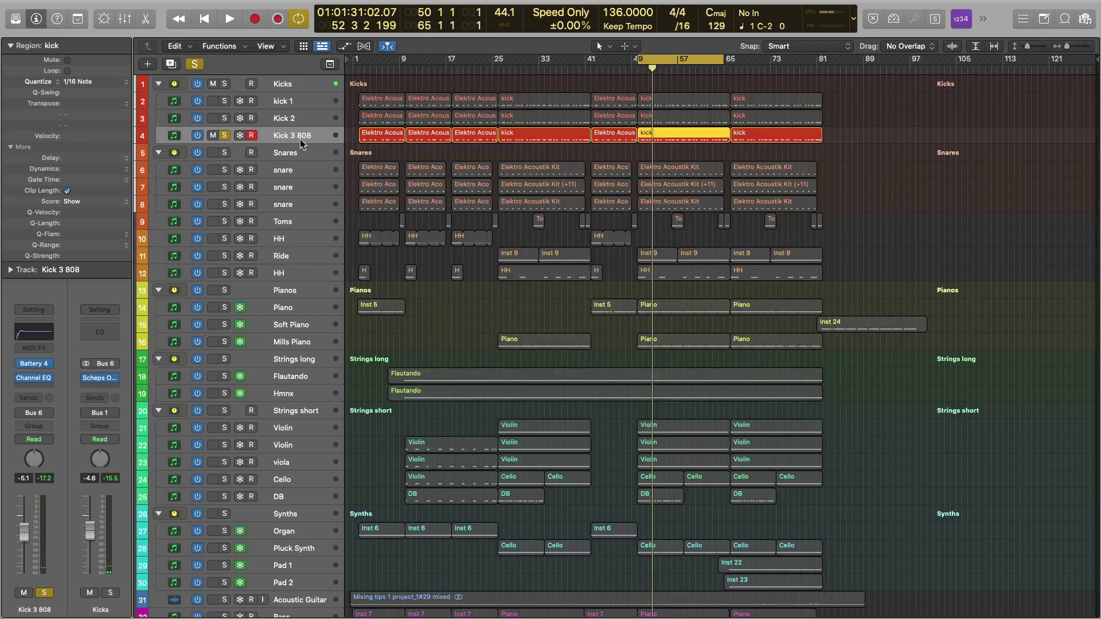
{"action": "left_click", "coordinate": [224, 101]}
{"action": "left_click", "coordinate": [225, 118]}
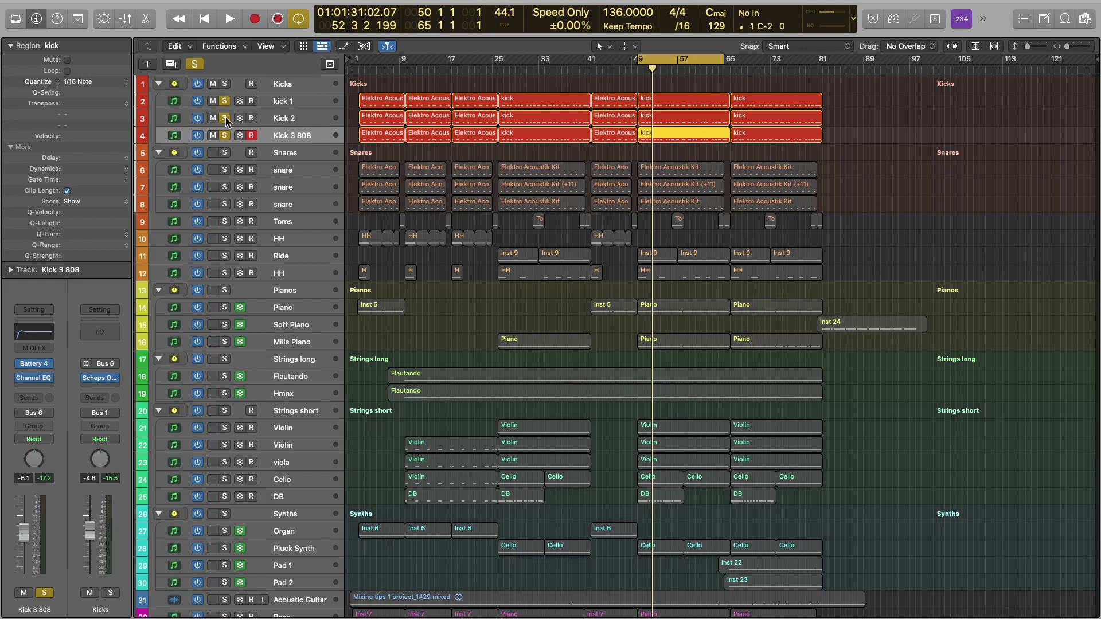
{"action": "key", "text": "space"}
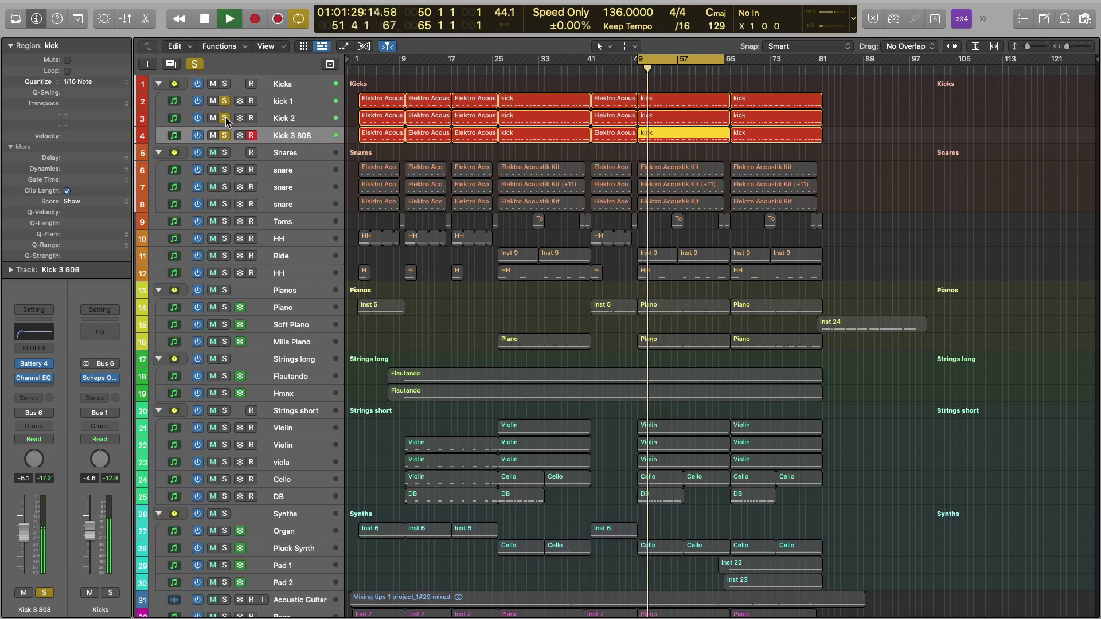
Stop playback, show the full mixer, and select only the Kick 3 808 channel.
{"action": "left_click", "coordinate": [279, 83]}
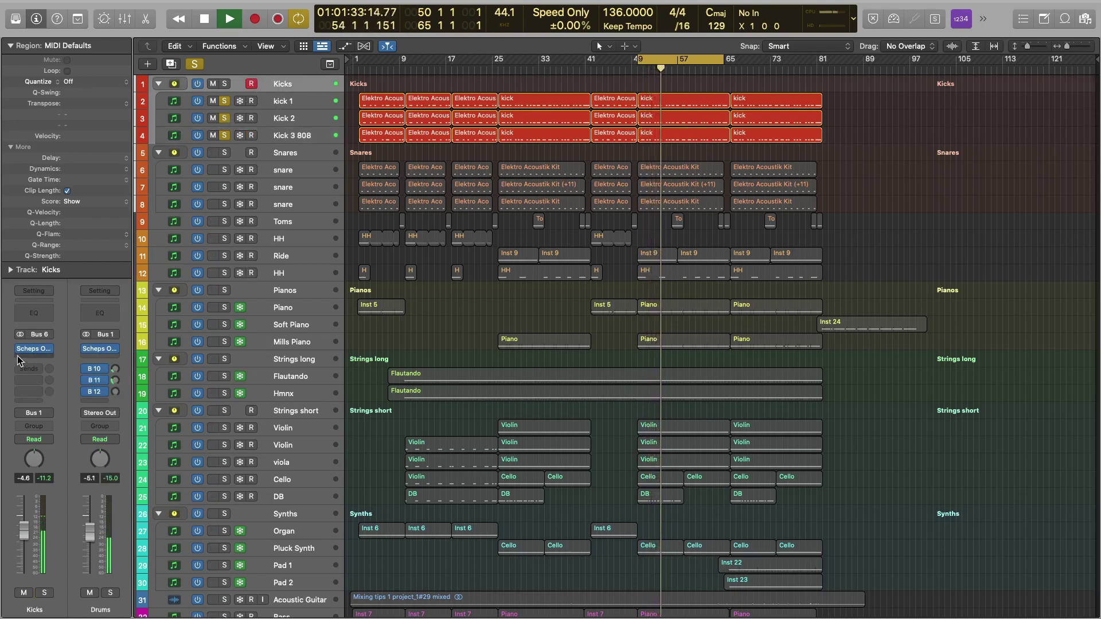
{"action": "mouse_move", "coordinate": [32, 351]}
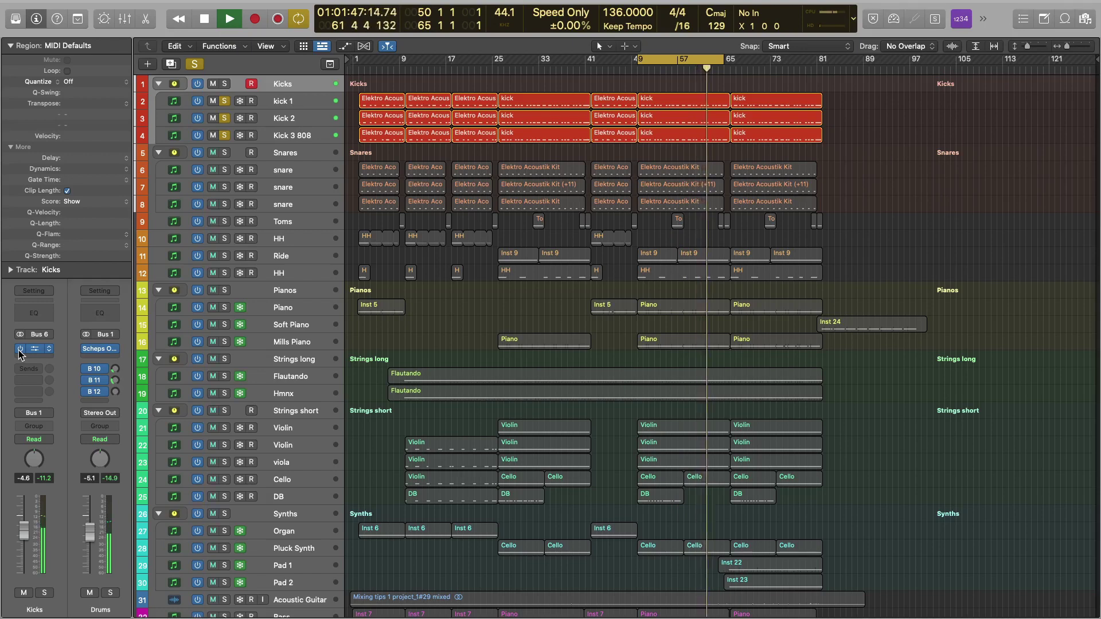
{"action": "key", "text": "space"}
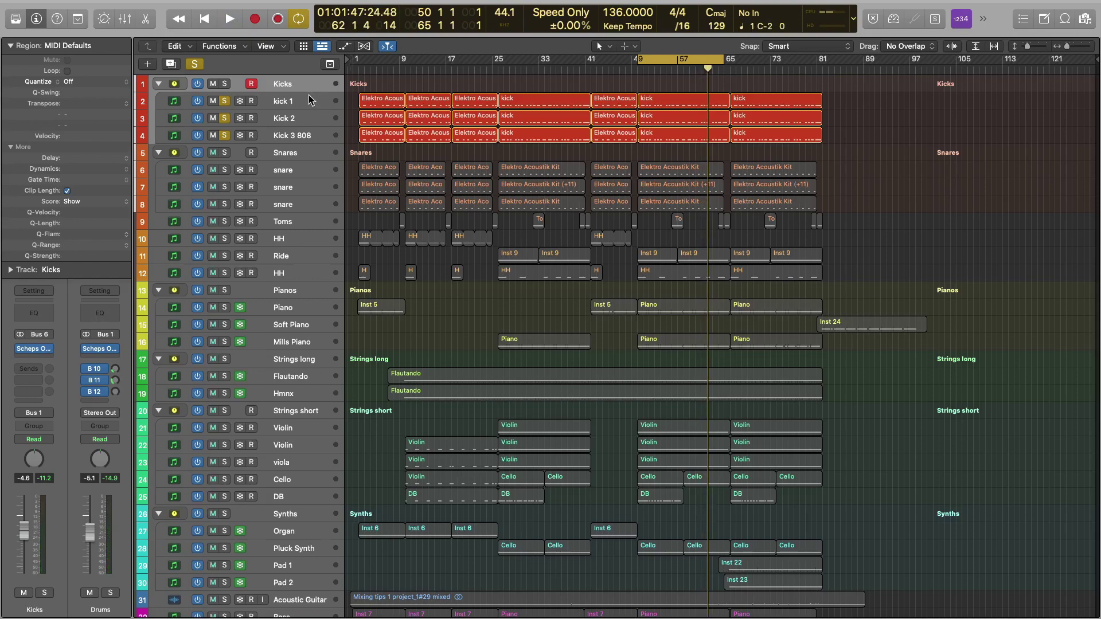
{"action": "key", "text": "super+2"}
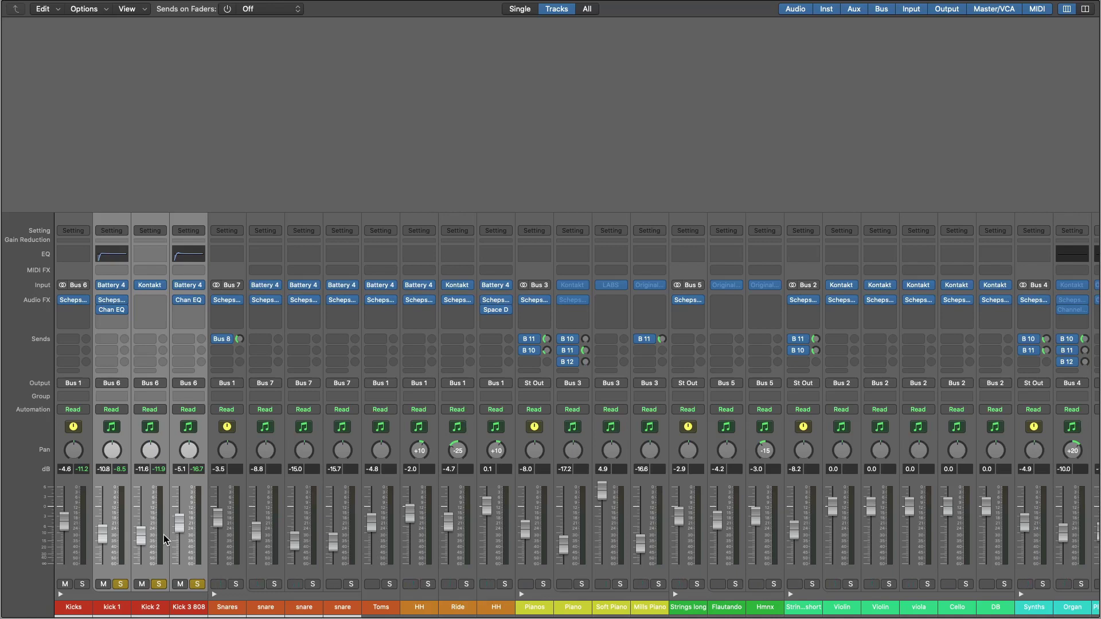
{"action": "left_click", "coordinate": [185, 504]}
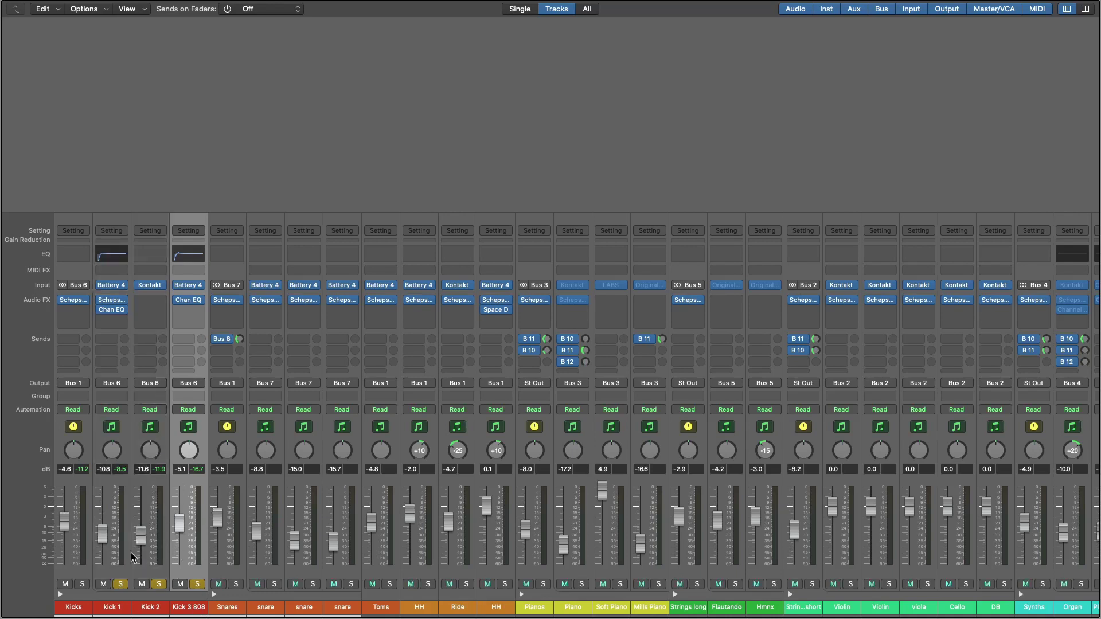
Solo the Snares group, unsolo all three kick layers, and play the snares.
{"action": "left_click", "coordinate": [235, 584]}
{"action": "left_click", "coordinate": [196, 583]}
{"action": "left_click", "coordinate": [159, 584]}
{"action": "left_click", "coordinate": [121, 585]}
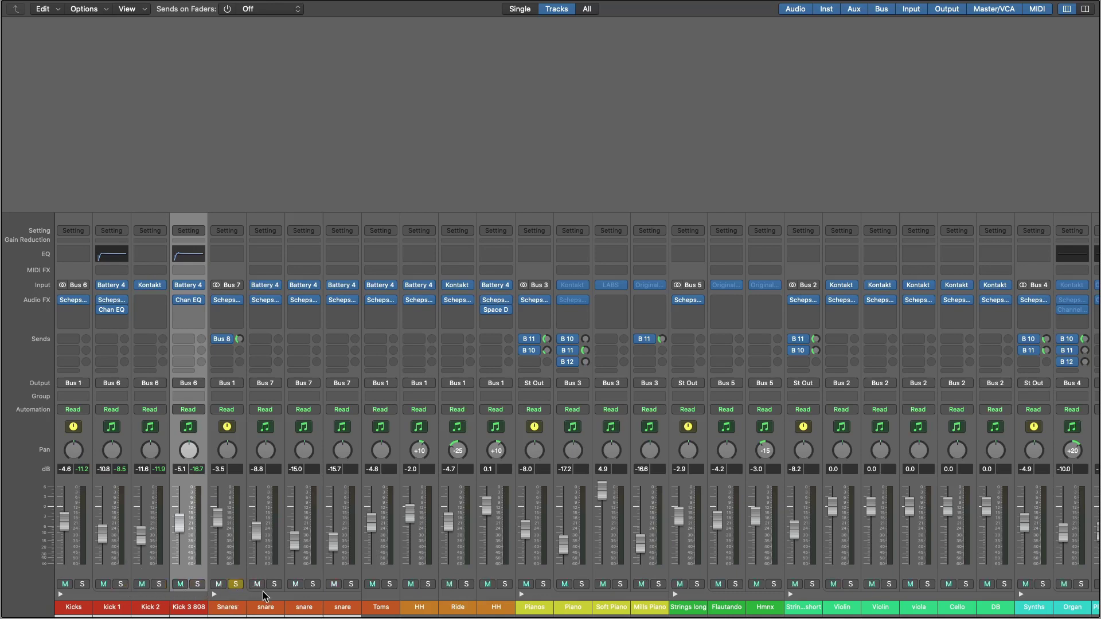
{"action": "key", "text": "space"}
Solo the first snare layer alone, dropping the Snares group from solo.
{"action": "left_click", "coordinate": [274, 585]}
{"action": "left_click", "coordinate": [237, 585]}
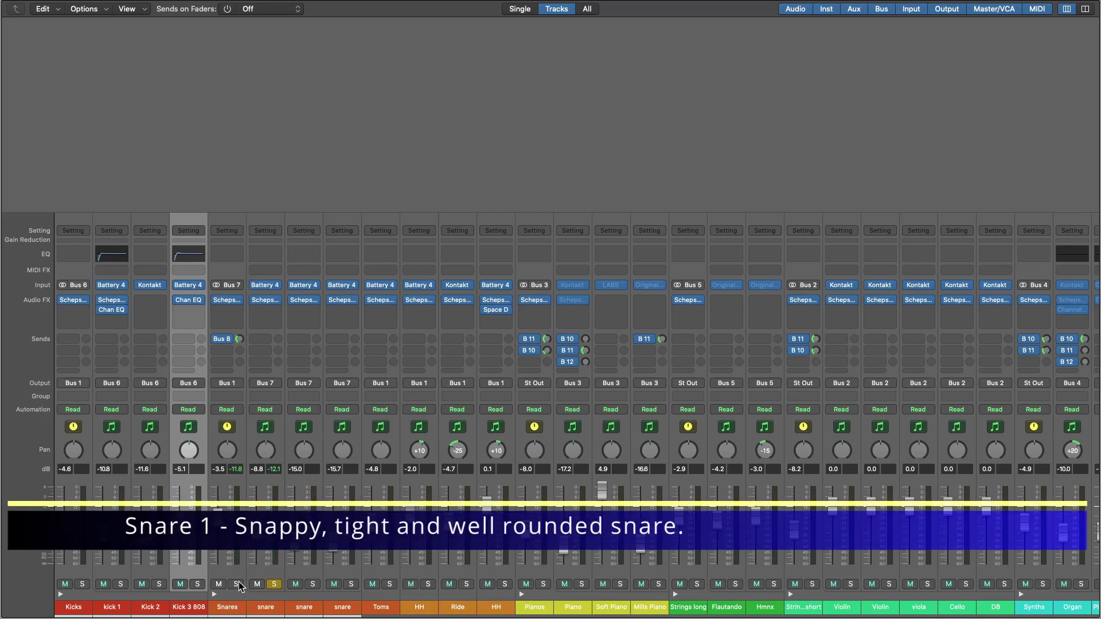
{"action": "left_click", "coordinate": [309, 576]}
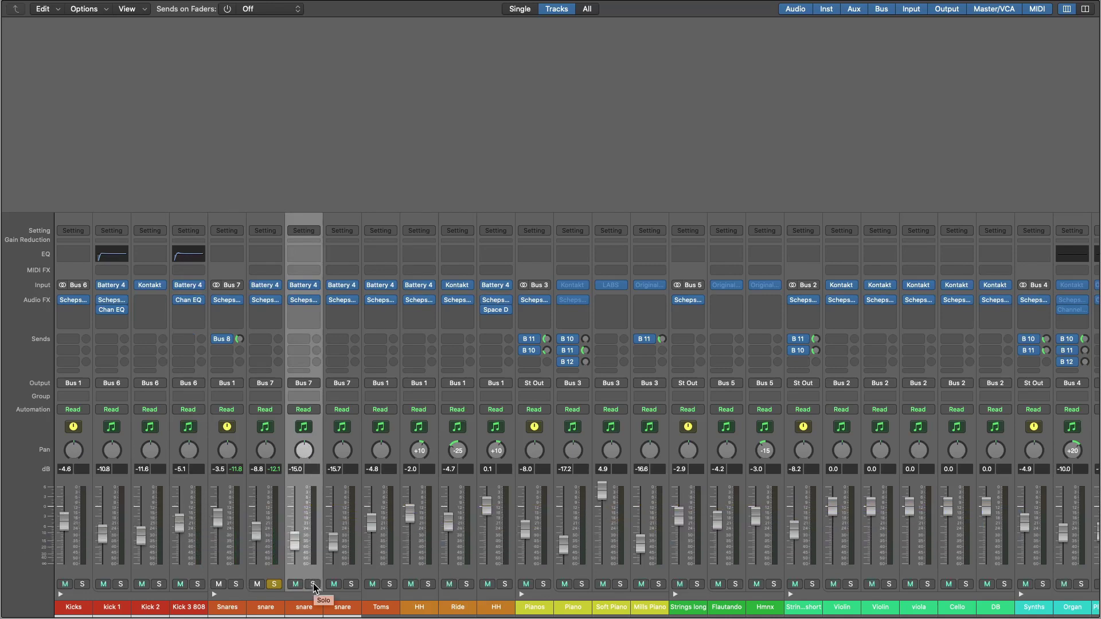
Solo the second snare layer (-15.0 dB), then add the first snare layer back in.
{"action": "left_click", "coordinate": [277, 585]}
{"action": "left_click", "coordinate": [313, 584]}
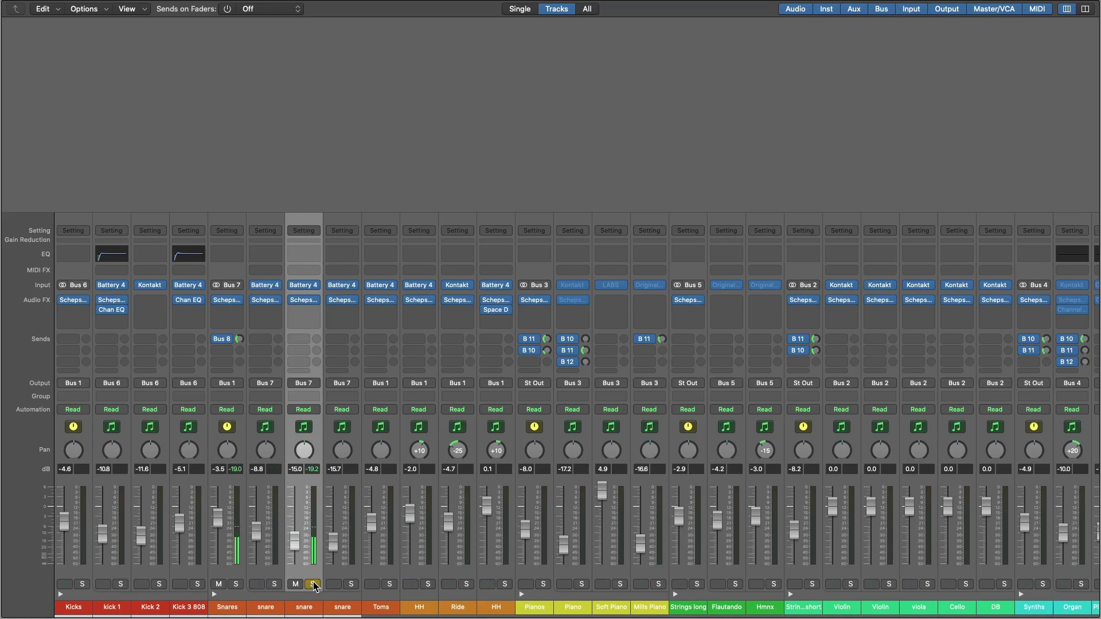
{"action": "left_click", "coordinate": [274, 585]}
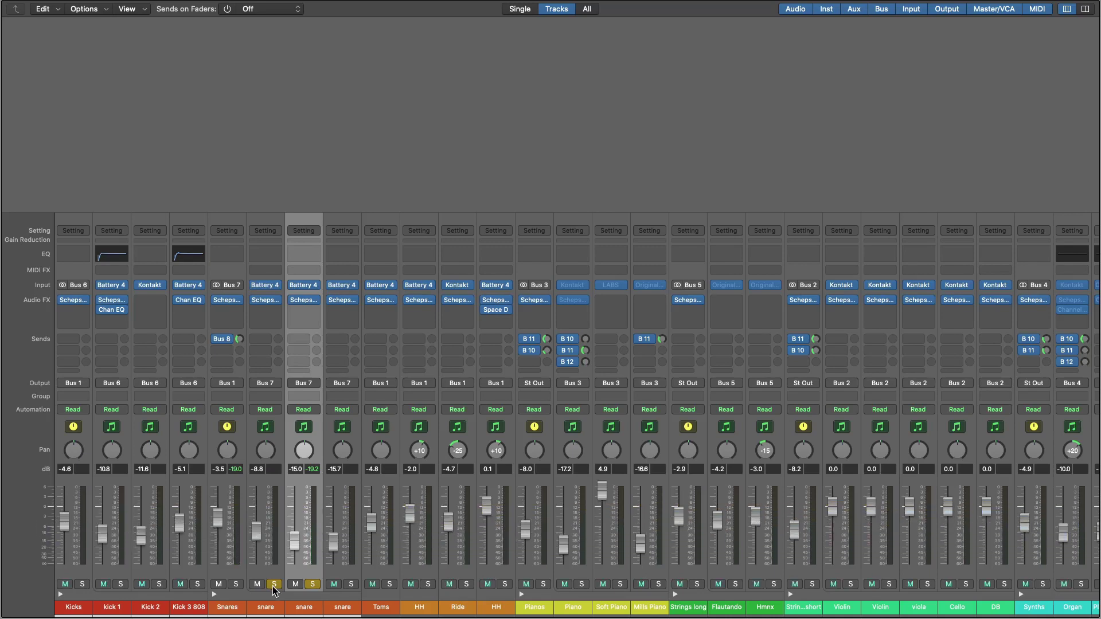
Solo the third snare layer (-15.7 dB) alone, then bring the other snare layers back in.
{"action": "left_click", "coordinate": [313, 583]}
{"action": "left_click", "coordinate": [274, 583]}
{"action": "left_click", "coordinate": [351, 584]}
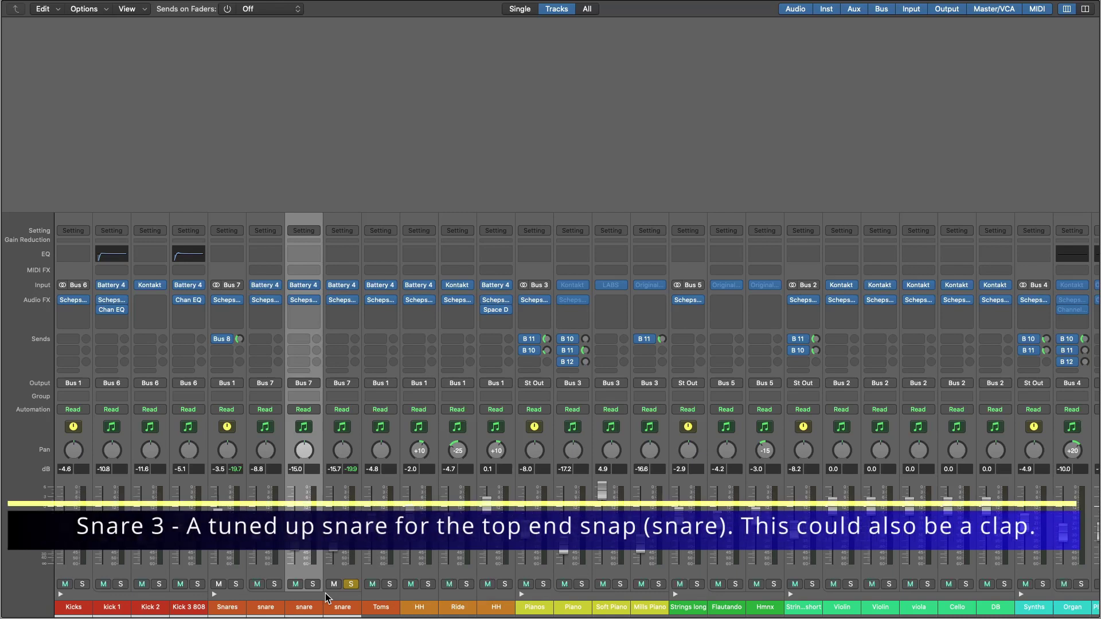
{"action": "left_click", "coordinate": [313, 585]}
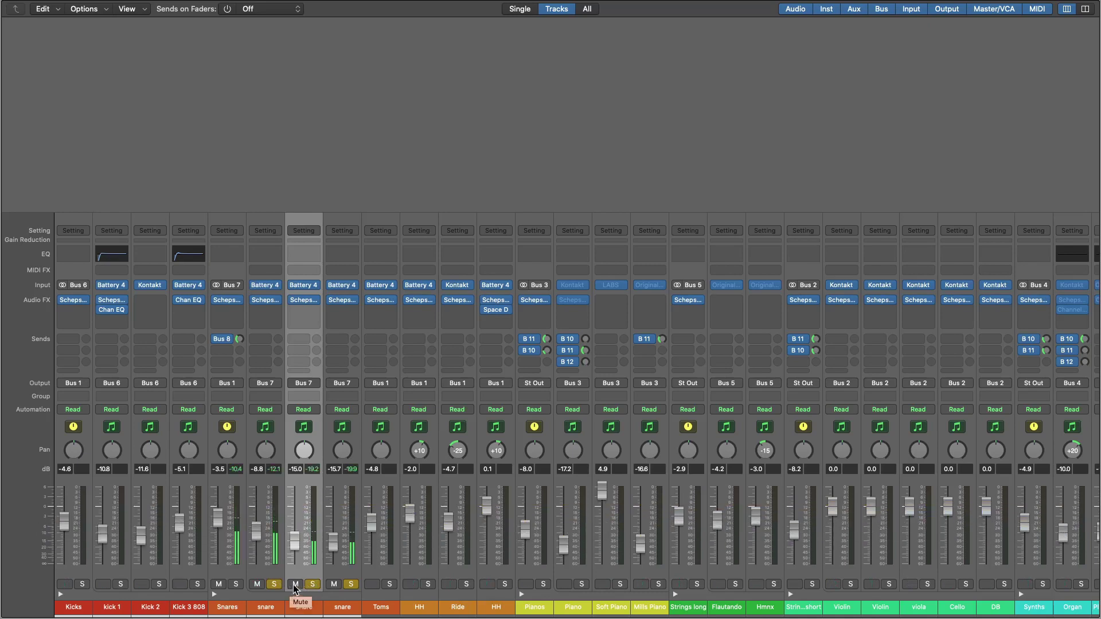
Scroll the mixer back to the start, solo the Kicks channel, and start playback.
{"action": "scroll", "coordinate": [466, 555], "scroll_direction": "right", "scroll_amount": 10}
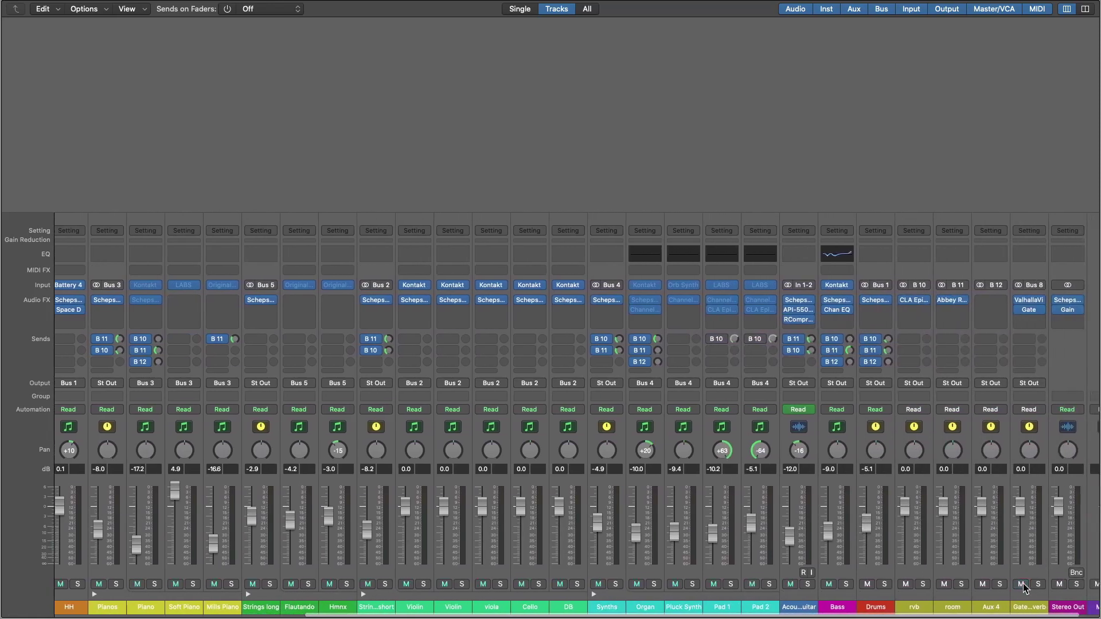
{"action": "scroll", "coordinate": [668, 503], "scroll_direction": "left", "scroll_amount": 10}
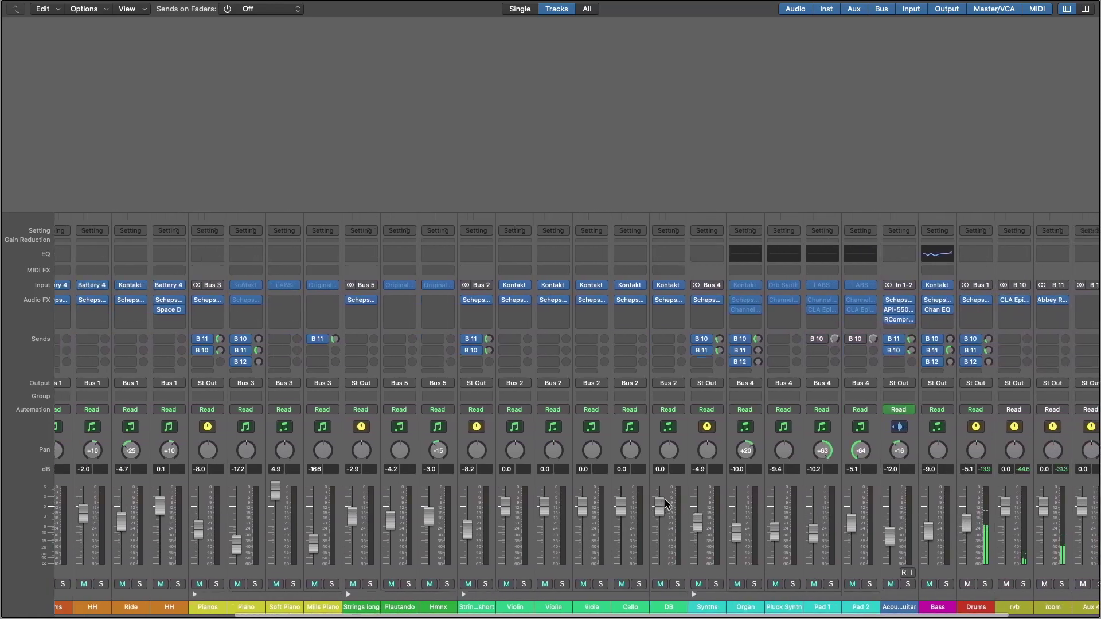
{"action": "scroll", "coordinate": [666, 505], "scroll_direction": "left", "scroll_amount": 1}
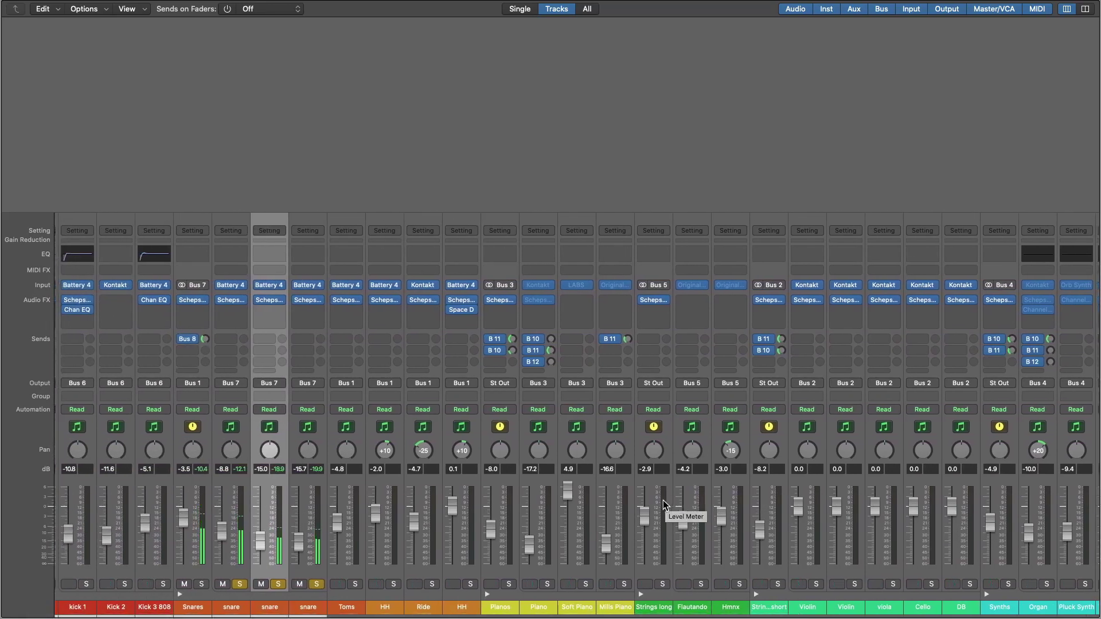
{"action": "scroll", "coordinate": [665, 504], "scroll_direction": "left", "scroll_amount": 1}
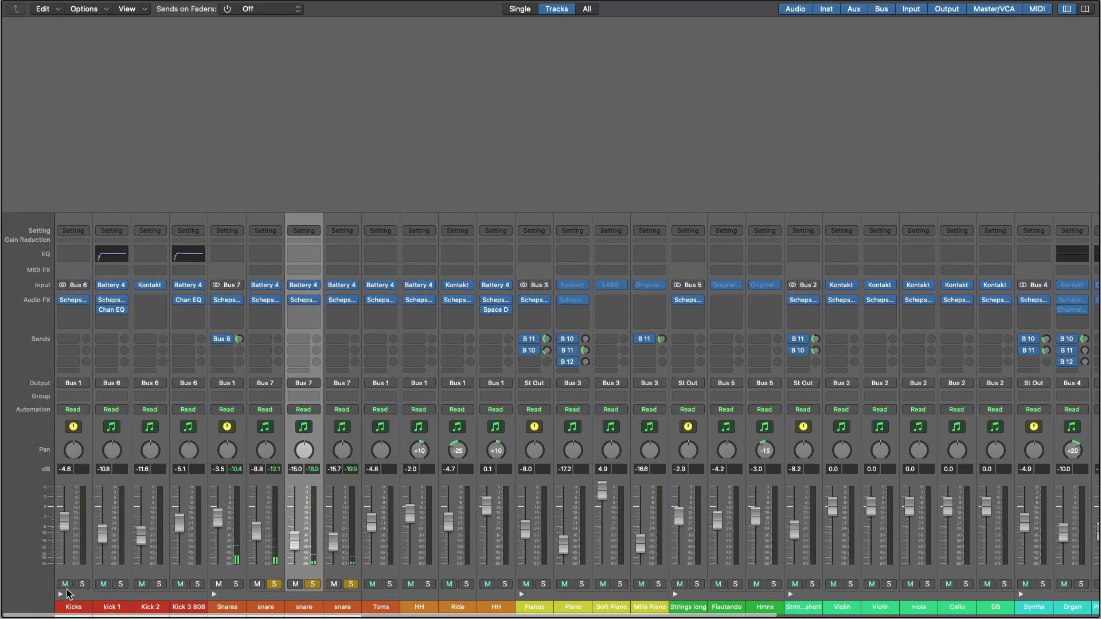
{"action": "left_click", "coordinate": [65, 585]}
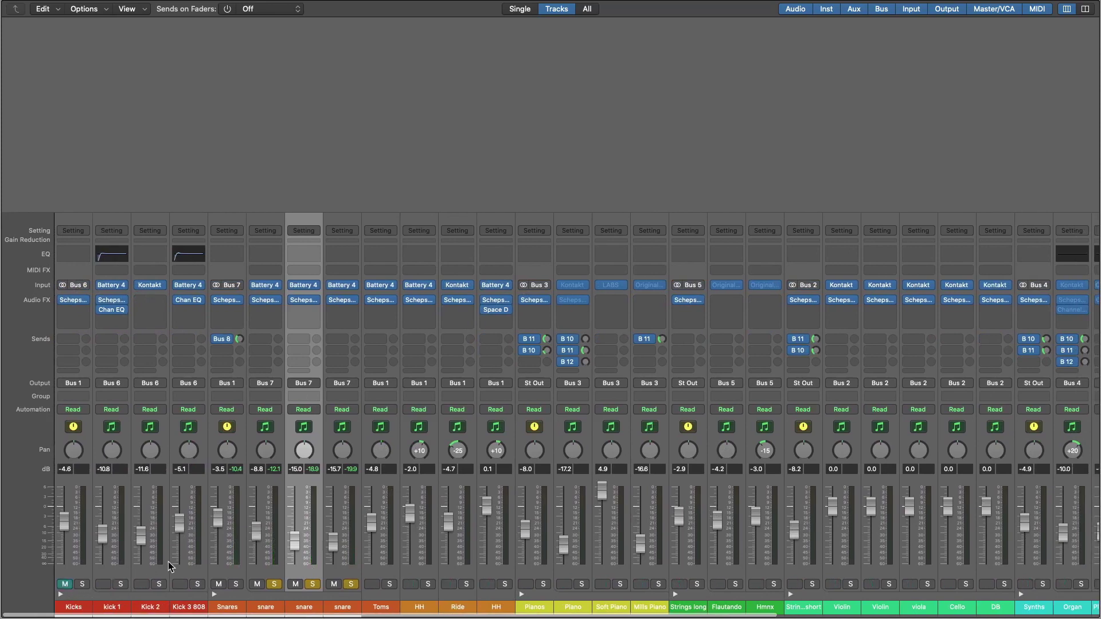
{"action": "left_click", "coordinate": [82, 584]}
{"action": "key", "text": "space"}
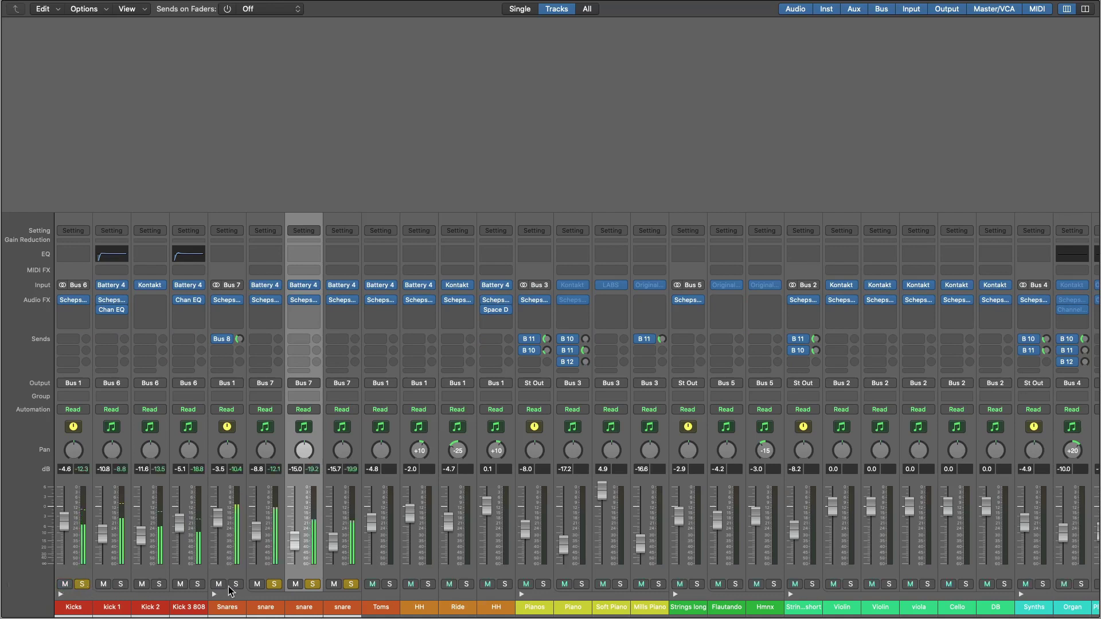
Unsolo the first, second and third snare layers.
{"action": "left_click", "coordinate": [274, 584]}
{"action": "left_click", "coordinate": [313, 584]}
{"action": "left_click", "coordinate": [350, 585]}
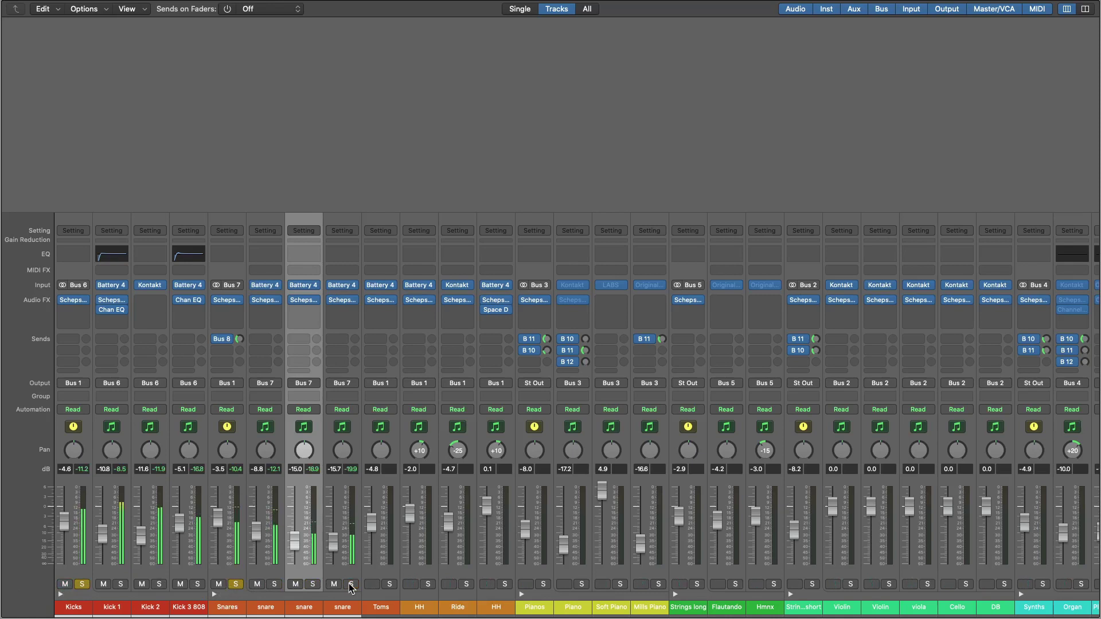
Mute Kick 2, Kick 3 808 and the second and third snares to compare, then unmute them.
{"action": "left_click", "coordinate": [148, 586]}
{"action": "left_click", "coordinate": [180, 585]}
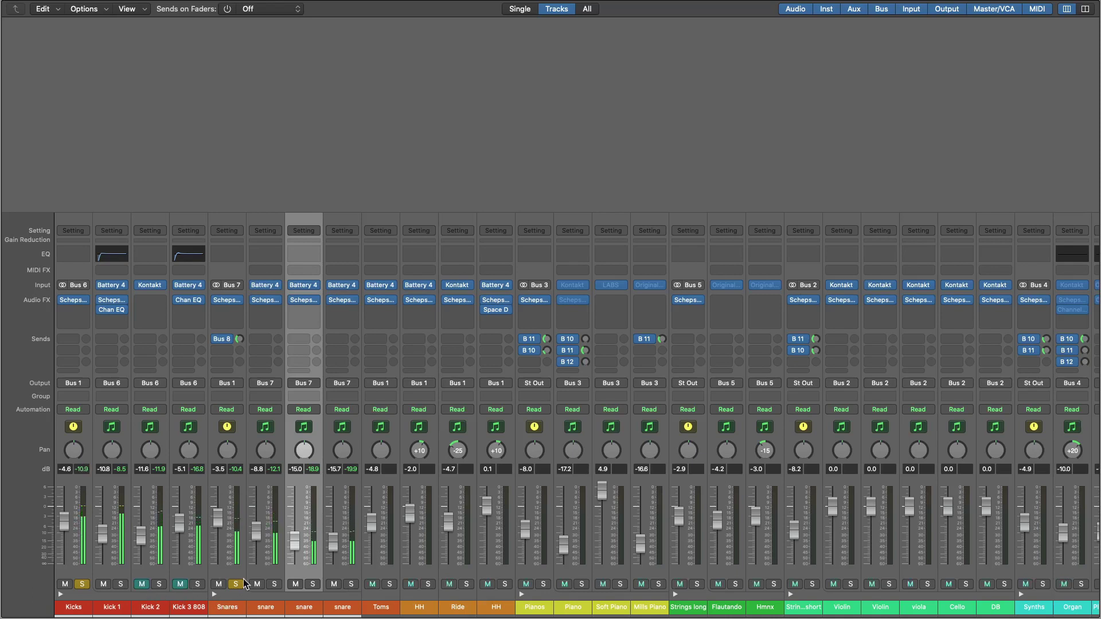
{"action": "left_click", "coordinate": [295, 584]}
{"action": "left_click", "coordinate": [334, 584]}
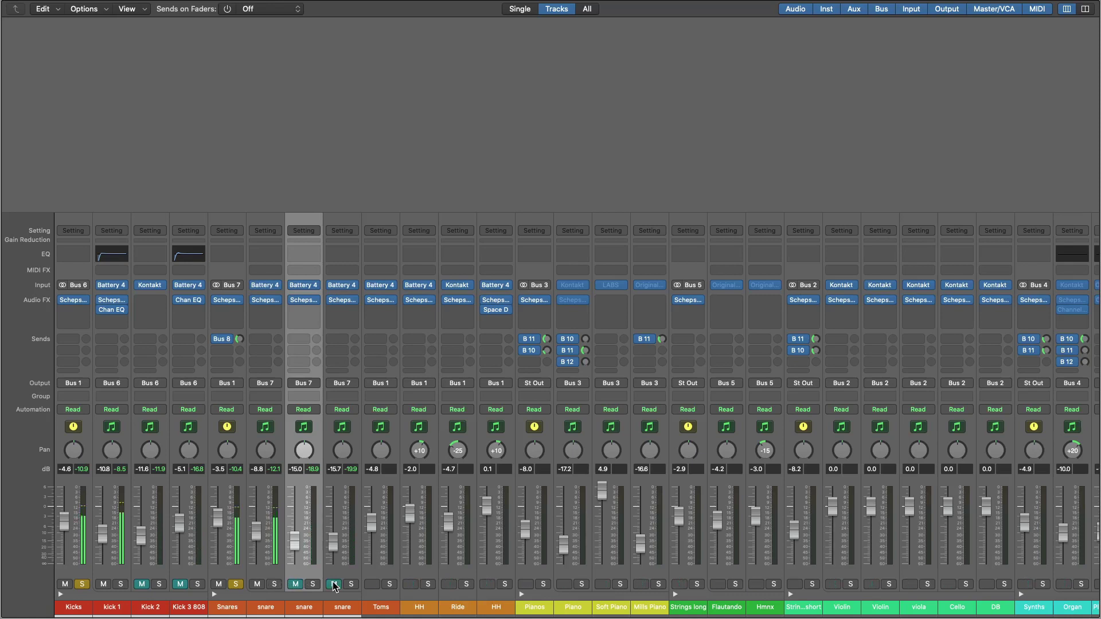
{"action": "left_click", "coordinate": [334, 584]}
{"action": "left_click", "coordinate": [296, 584]}
{"action": "left_click", "coordinate": [180, 584]}
{"action": "left_click", "coordinate": [142, 584]}
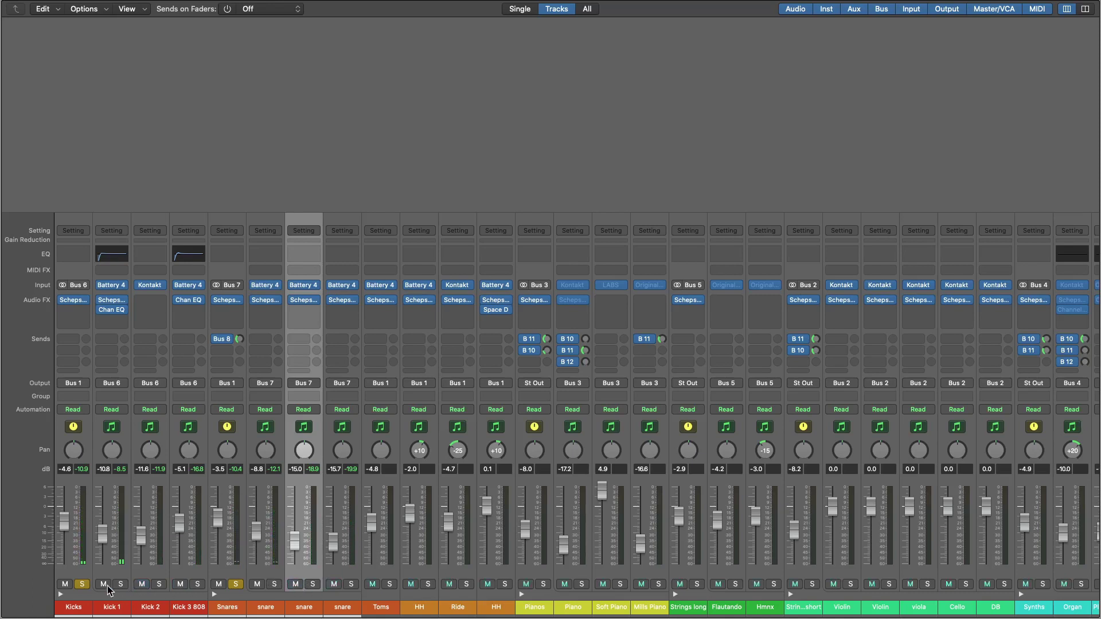
Clear the Kicks and Snares solos and mute the Kicks channel.
{"action": "left_click", "coordinate": [82, 585]}
{"action": "left_click", "coordinate": [65, 584]}
{"action": "left_click", "coordinate": [236, 585]}
Solo the Drums bus, play it through the rvb and room returns, then unsolo it.
{"action": "scroll", "coordinate": [278, 576], "scroll_direction": "right", "scroll_amount": 5}
{"action": "scroll", "coordinate": [565, 588], "scroll_direction": "right", "scroll_amount": 5}
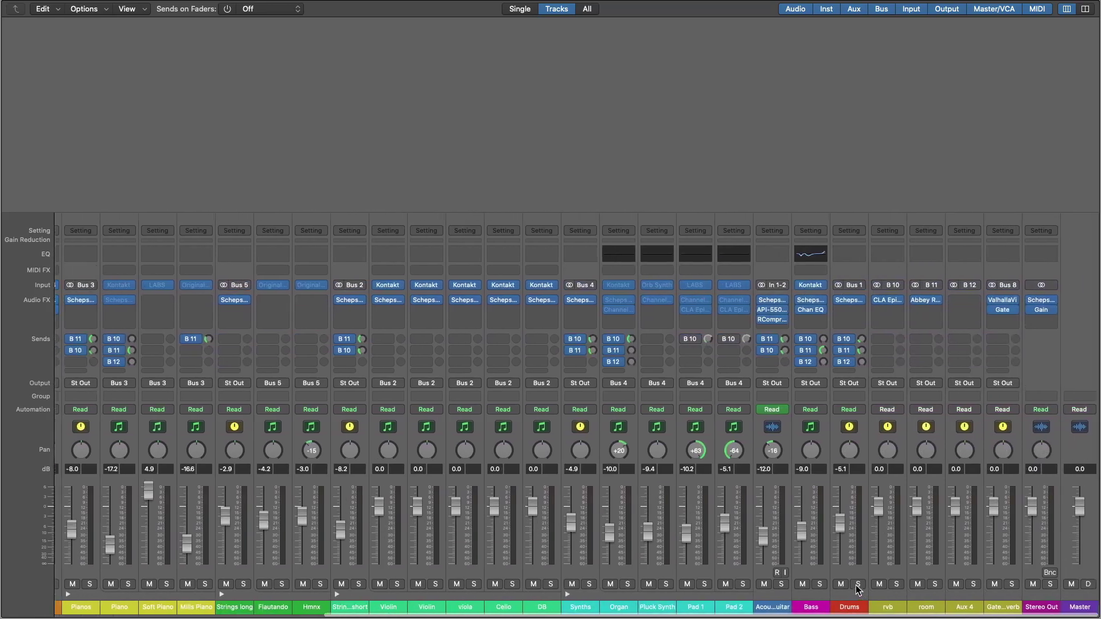
{"action": "left_click", "coordinate": [858, 585]}
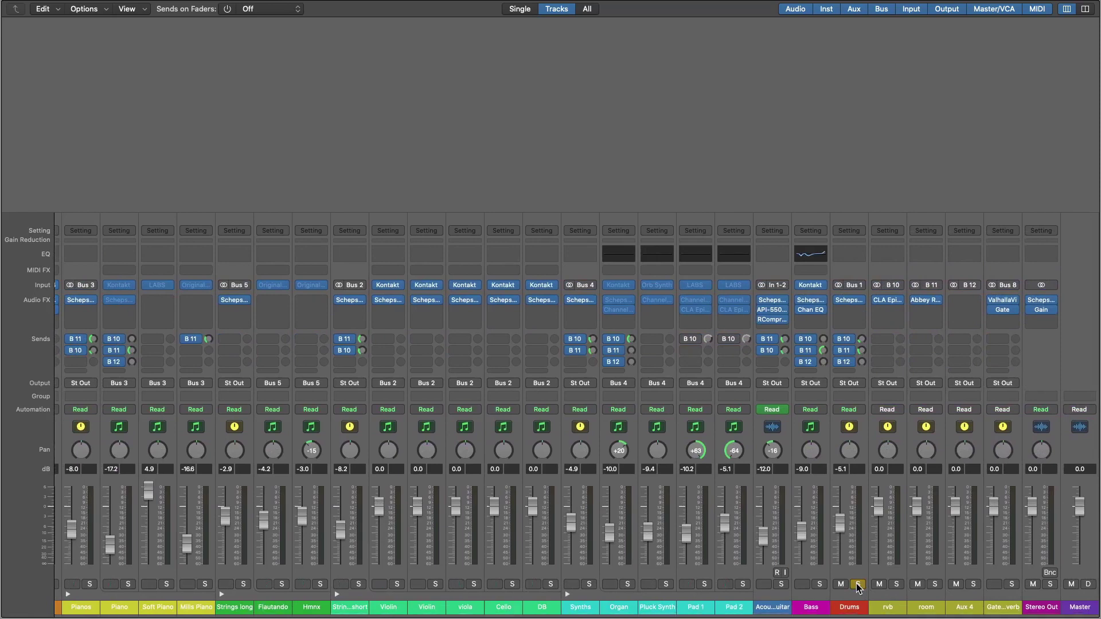
{"action": "key", "text": "space"}
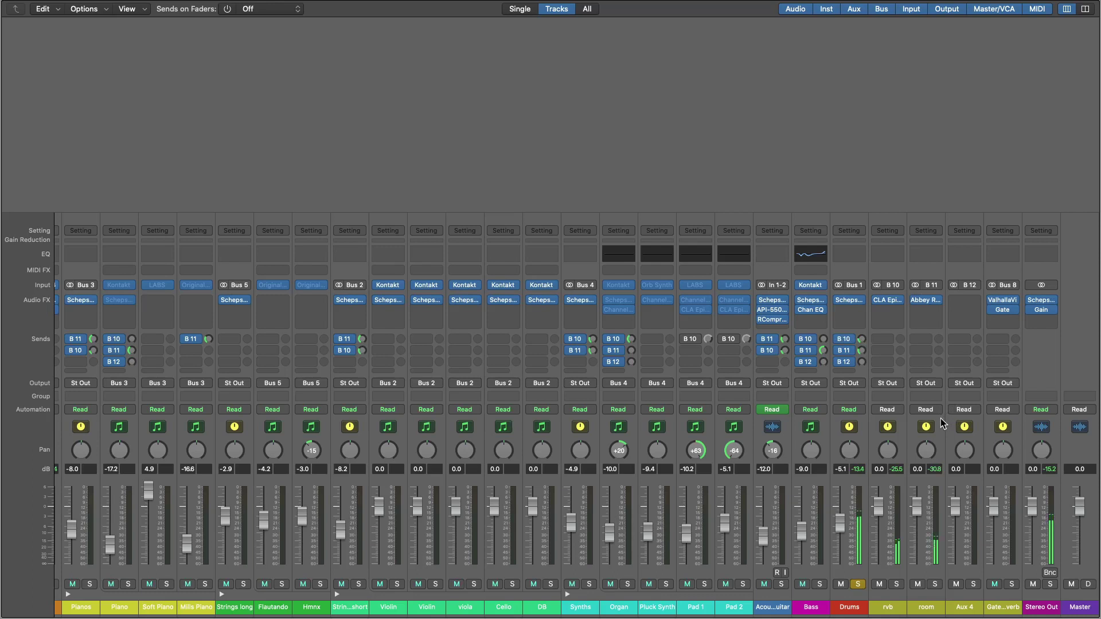
{"action": "left_click", "coordinate": [857, 584]}
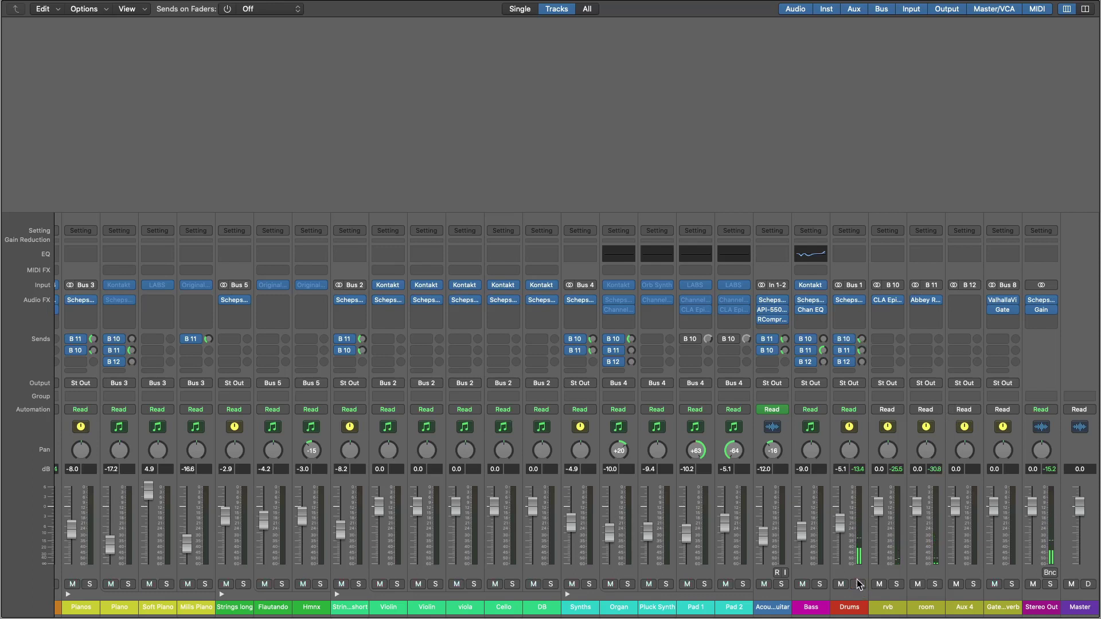